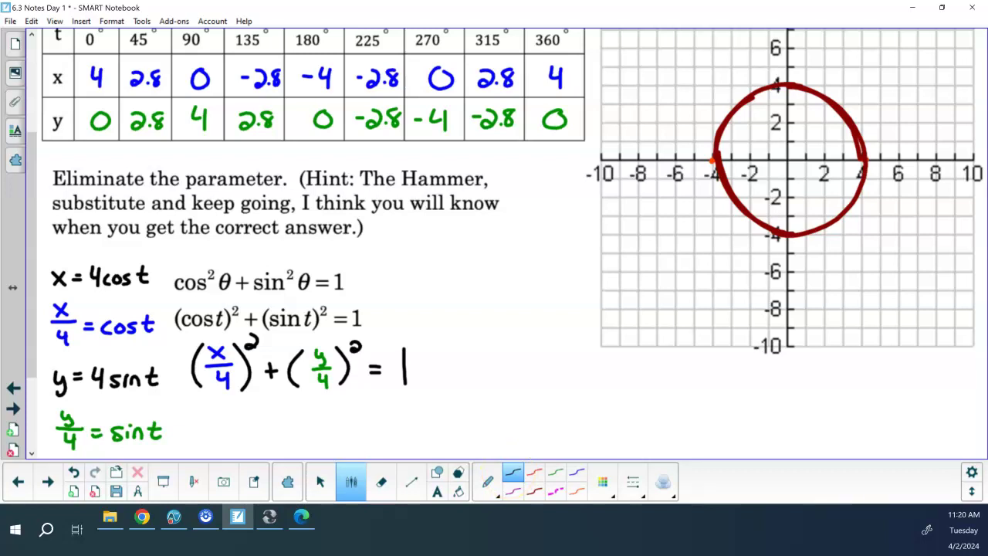
Write x²/16 + y²/16 = 1 in purple below the substituted equation in problem 2.
{"action": "left_click_drag", "start_coordinate": [31, 271], "coordinate": [32, 368]}
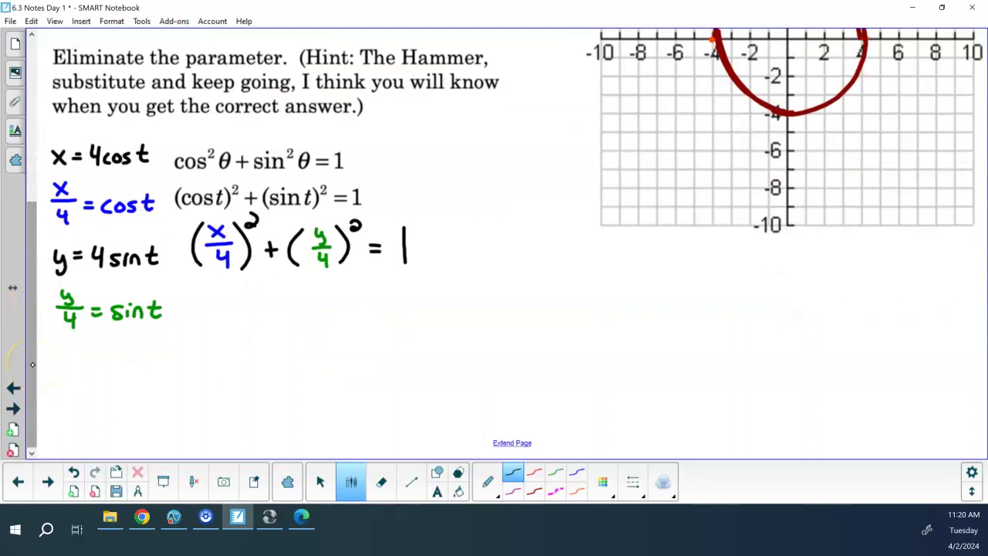
{"action": "left_click", "coordinate": [513, 491]}
{"action": "mouse_move", "coordinate": [234, 297]}
{"action": "left_mouse_down"}
{"action": "mouse_move", "coordinate": [247, 310]}
{"action": "mouse_move", "coordinate": [234, 310]}
{"action": "left_mouse_up"}
{"action": "mouse_move", "coordinate": [253, 288]}
{"action": "left_mouse_down"}
{"action": "mouse_move", "coordinate": [266, 293]}
{"action": "mouse_move", "coordinate": [271, 315]}
{"action": "mouse_move", "coordinate": [240, 342]}
{"action": "left_mouse_up"}
{"action": "mouse_move", "coordinate": [255, 328]}
{"action": "left_mouse_down"}
{"action": "mouse_move", "coordinate": [247, 339]}
{"action": "mouse_move", "coordinate": [290, 330]}
{"action": "left_mouse_up"}
{"action": "left_click", "coordinate": [289, 313]}
{"action": "mouse_move", "coordinate": [280, 322]}
{"action": "left_mouse_down"}
{"action": "mouse_move", "coordinate": [346, 303]}
{"action": "mouse_move", "coordinate": [335, 327]}
{"action": "left_mouse_up"}
{"action": "mouse_move", "coordinate": [353, 287]}
{"action": "left_mouse_down"}
{"action": "mouse_move", "coordinate": [366, 319]}
{"action": "mouse_move", "coordinate": [341, 352]}
{"action": "left_mouse_up"}
{"action": "mouse_move", "coordinate": [363, 335]}
{"action": "left_mouse_down"}
{"action": "mouse_move", "coordinate": [352, 346]}
{"action": "mouse_move", "coordinate": [400, 318]}
{"action": "left_mouse_up"}
{"action": "left_click_drag", "start_coordinate": [386, 328], "coordinate": [432, 340]}
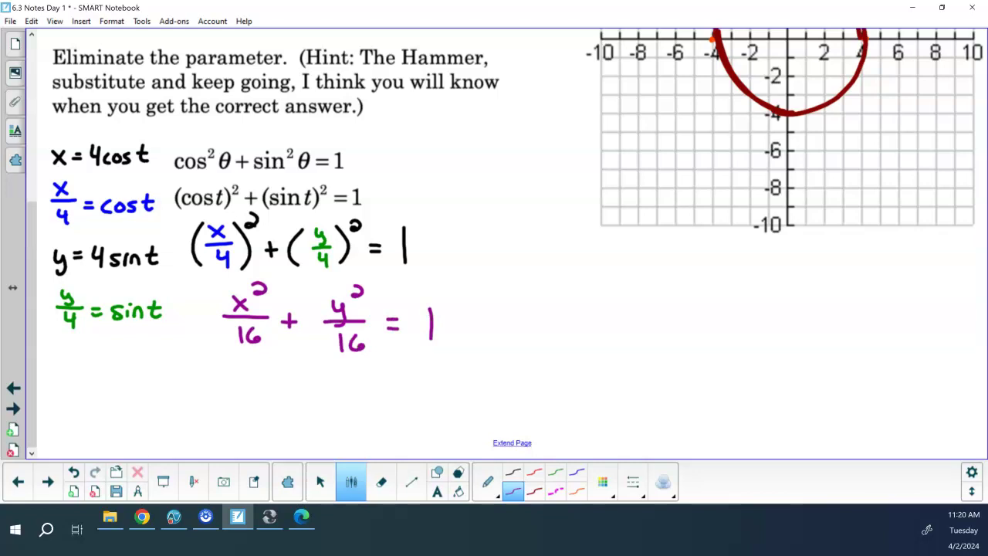
Write the simplified equation x² + y² = 16 in dark red below the purple equation.
{"action": "left_click", "coordinate": [534, 491]}
{"action": "mouse_move", "coordinate": [253, 390]}
{"action": "left_mouse_down"}
{"action": "mouse_move", "coordinate": [269, 404]}
{"action": "mouse_move", "coordinate": [258, 412]}
{"action": "left_mouse_up"}
{"action": "mouse_move", "coordinate": [281, 375]}
{"action": "left_mouse_down"}
{"action": "mouse_move", "coordinate": [316, 406]}
{"action": "mouse_move", "coordinate": [328, 395]}
{"action": "left_mouse_up"}
{"action": "left_click_drag", "start_coordinate": [344, 387], "coordinate": [349, 425]}
{"action": "left_click_drag", "start_coordinate": [366, 372], "coordinate": [407, 399]}
{"action": "mouse_move", "coordinate": [427, 376]}
{"action": "left_mouse_down"}
{"action": "mouse_move", "coordinate": [428, 403]}
{"action": "mouse_move", "coordinate": [446, 412]}
{"action": "mouse_move", "coordinate": [447, 397]}
{"action": "left_mouse_up"}
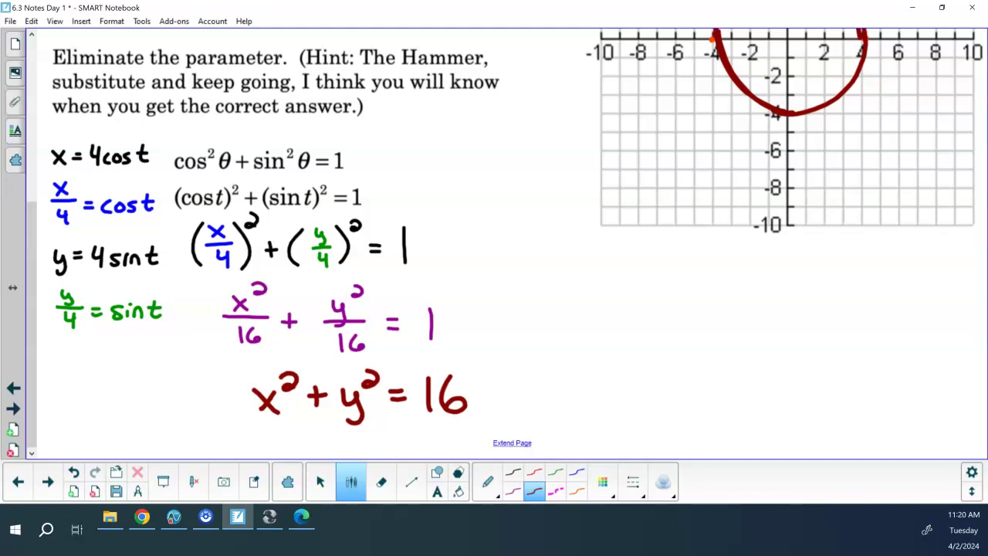
Advance the notes to problems 3 and 4, switch to TI-Nspire, and create a new document with a Graphs page.
{"action": "left_click", "coordinate": [47, 481]}
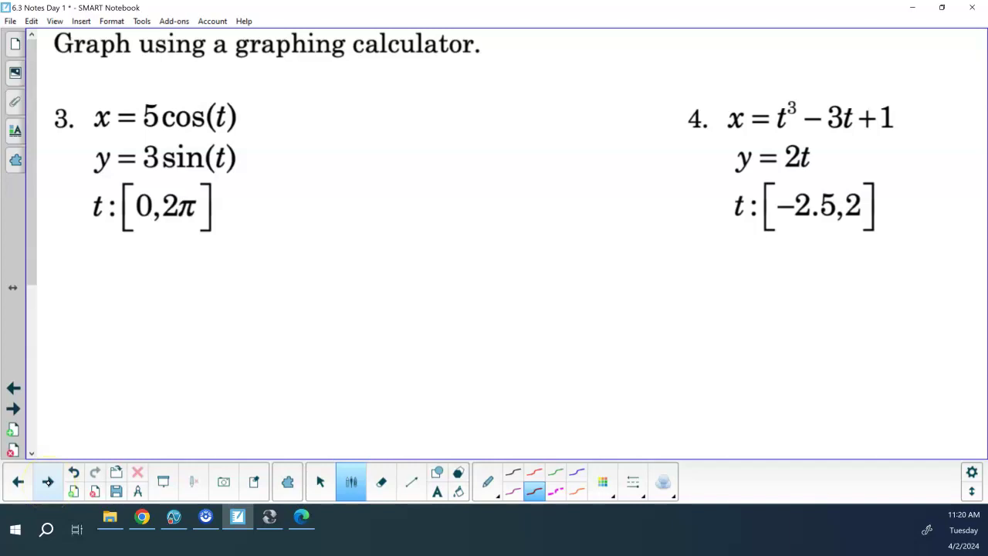
{"action": "left_click", "coordinate": [174, 517]}
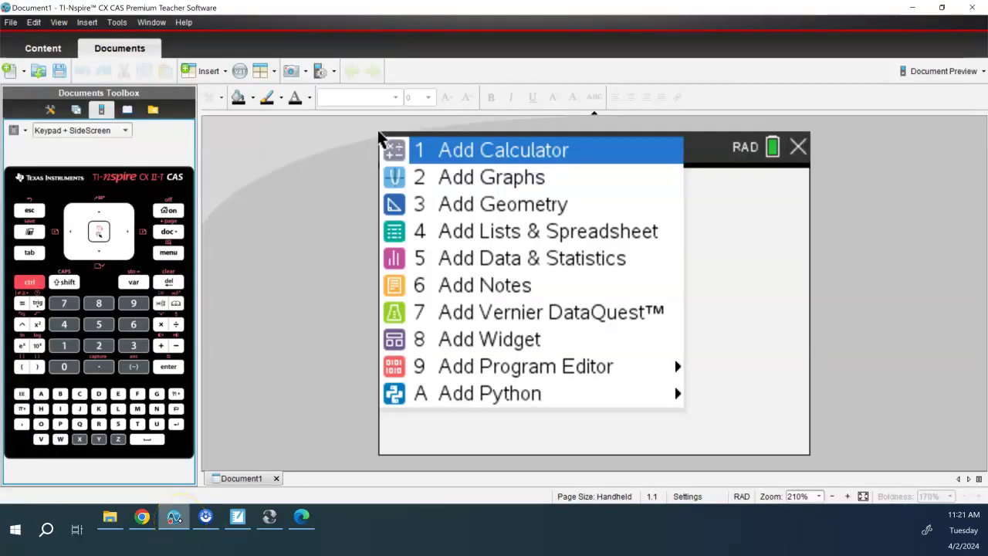
{"action": "key", "text": "Home"}
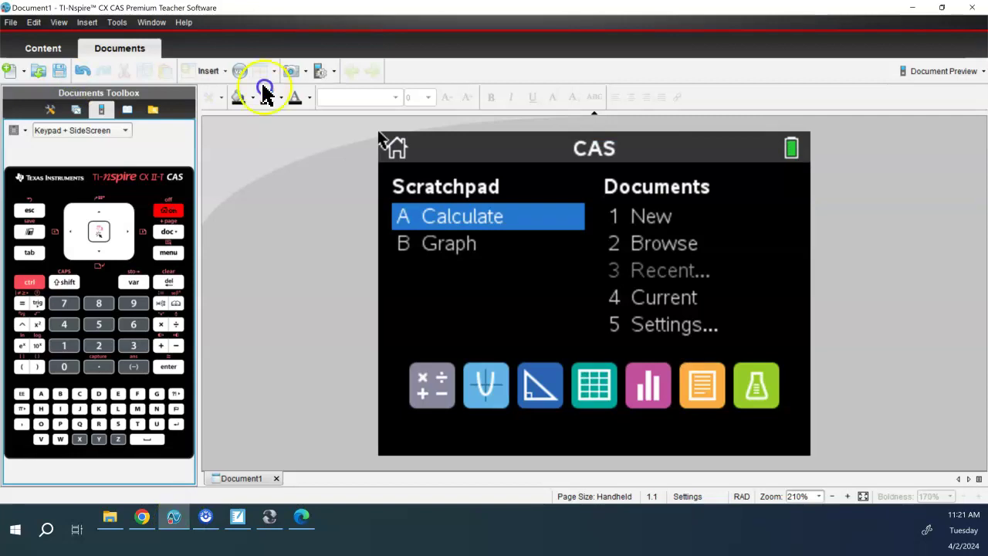
{"action": "key", "text": "ctrl+n"}
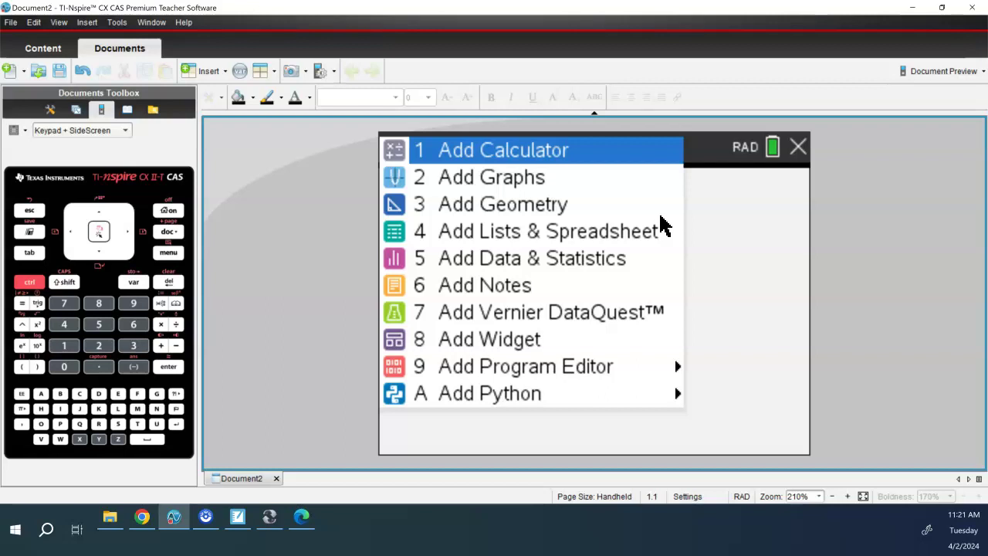
{"action": "left_click", "coordinate": [492, 176]}
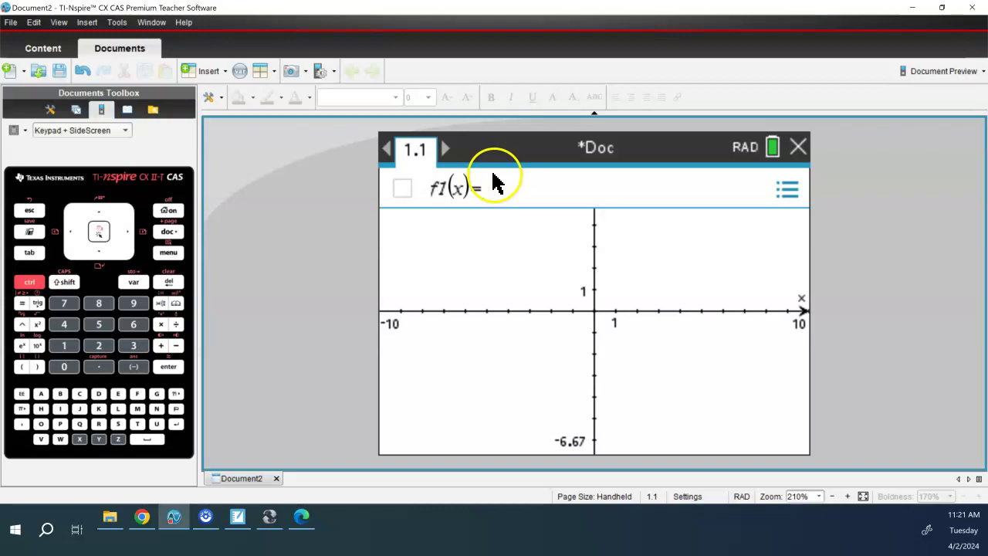
Change the graph entry type to Parametric.
{"action": "key", "text": "ctrl+m"}
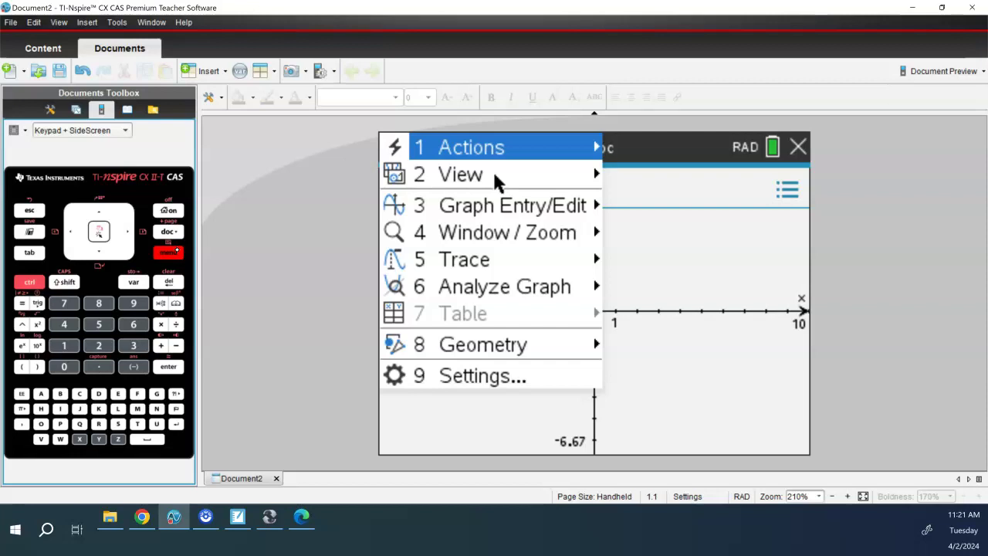
{"action": "left_click", "coordinate": [500, 207]}
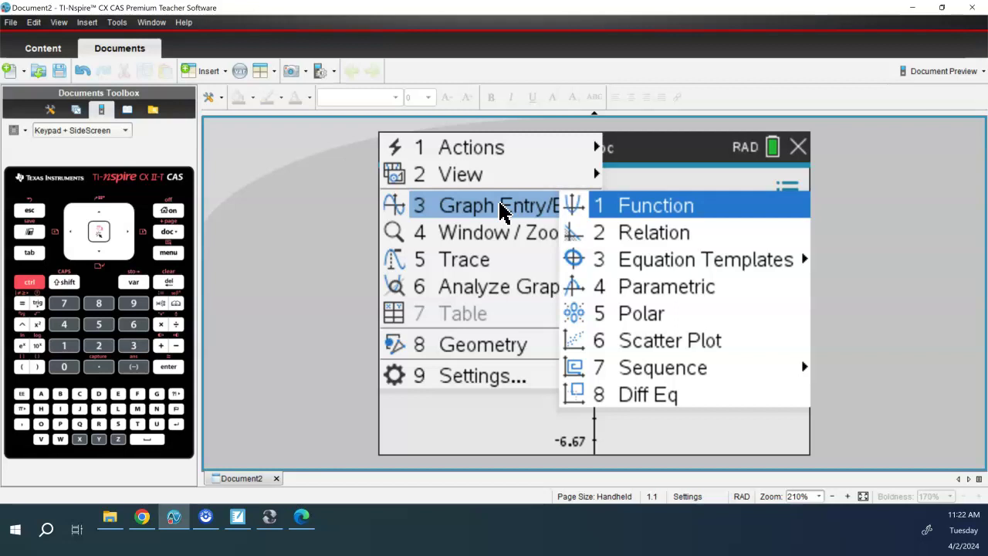
{"action": "left_click", "coordinate": [662, 290]}
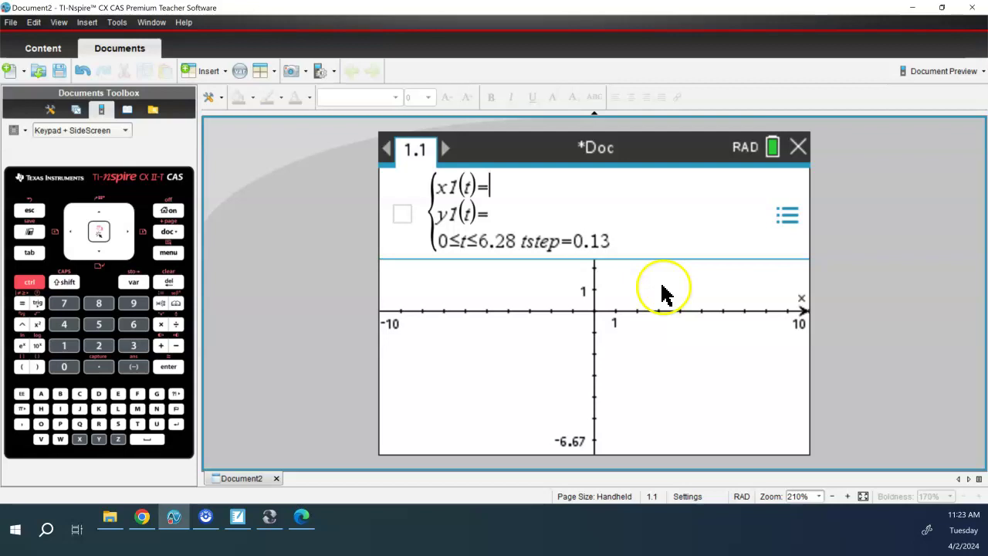
Switch to SMART Notebook and sketch a temporary angular blue curve on problem 1's graph, removing it before returning to problem 3.
{"action": "key", "text": "alt+Tab"}
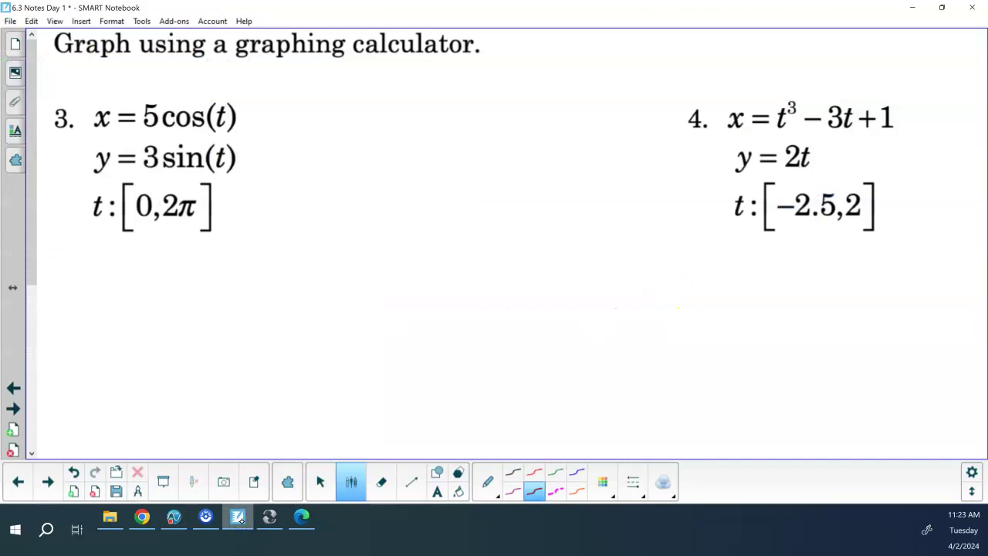
{"action": "left_click", "coordinate": [17, 482]}
{"action": "left_click", "coordinate": [17, 482]}
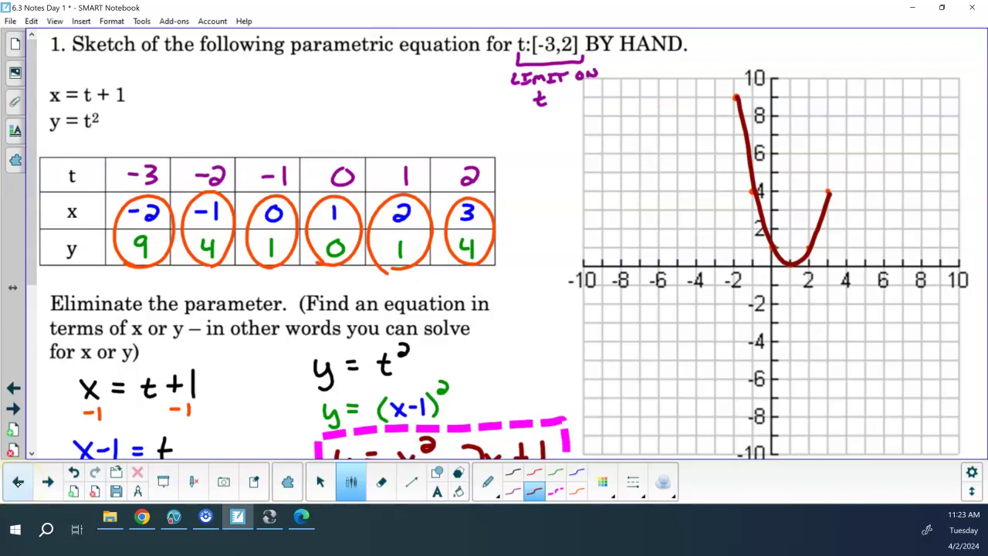
{"action": "left_click", "coordinate": [576, 472]}
{"action": "mouse_move", "coordinate": [610, 203]}
{"action": "left_mouse_down"}
{"action": "mouse_move", "coordinate": [632, 280]}
{"action": "mouse_move", "coordinate": [662, 312]}
{"action": "mouse_move", "coordinate": [709, 315]}
{"action": "mouse_move", "coordinate": [732, 279]}
{"action": "left_mouse_up"}
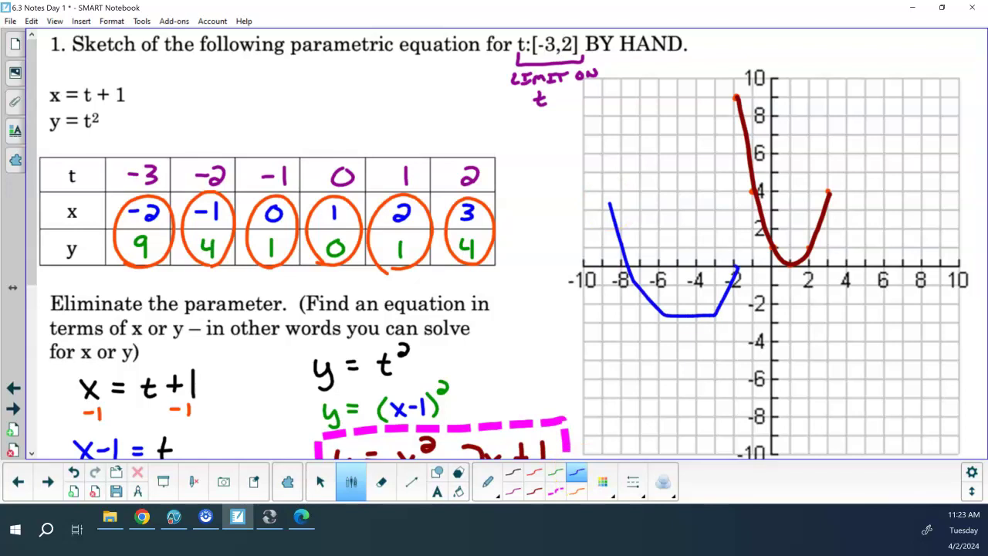
{"action": "mouse_move", "coordinate": [610, 202]}
{"action": "left_mouse_down"}
{"action": "mouse_move", "coordinate": [640, 287]}
{"action": "mouse_move", "coordinate": [692, 312]}
{"action": "mouse_move", "coordinate": [735, 269]}
{"action": "left_mouse_up"}
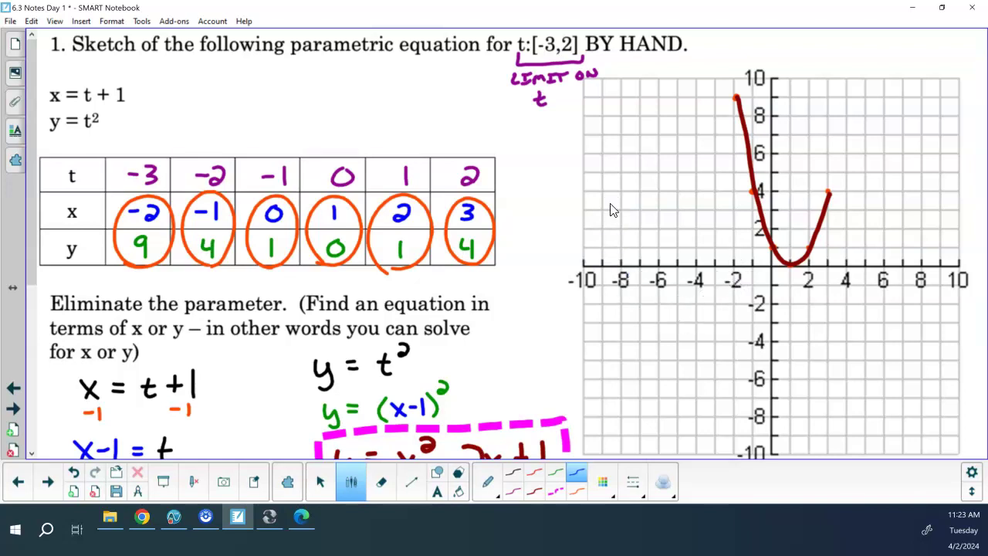
{"action": "left_click", "coordinate": [48, 481]}
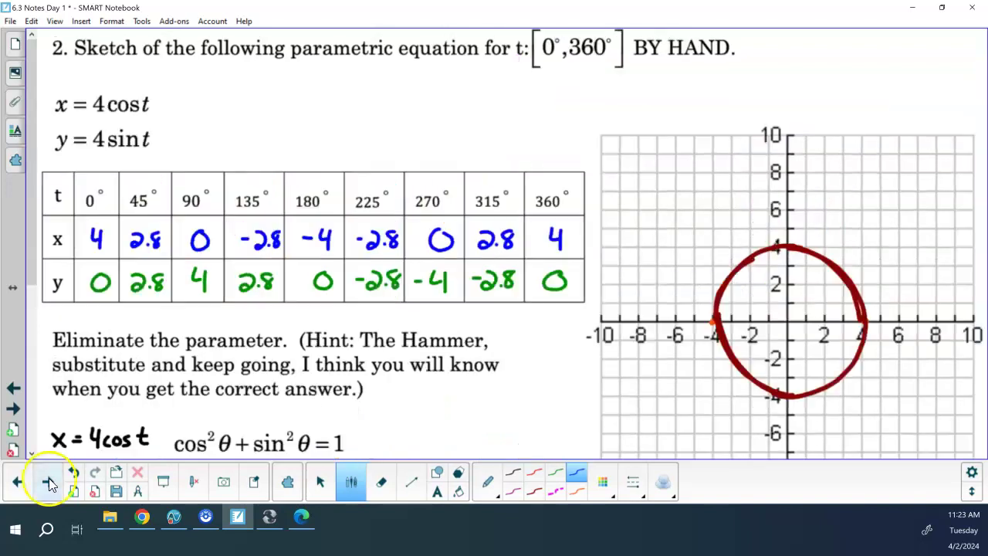
{"action": "left_click", "coordinate": [48, 482]}
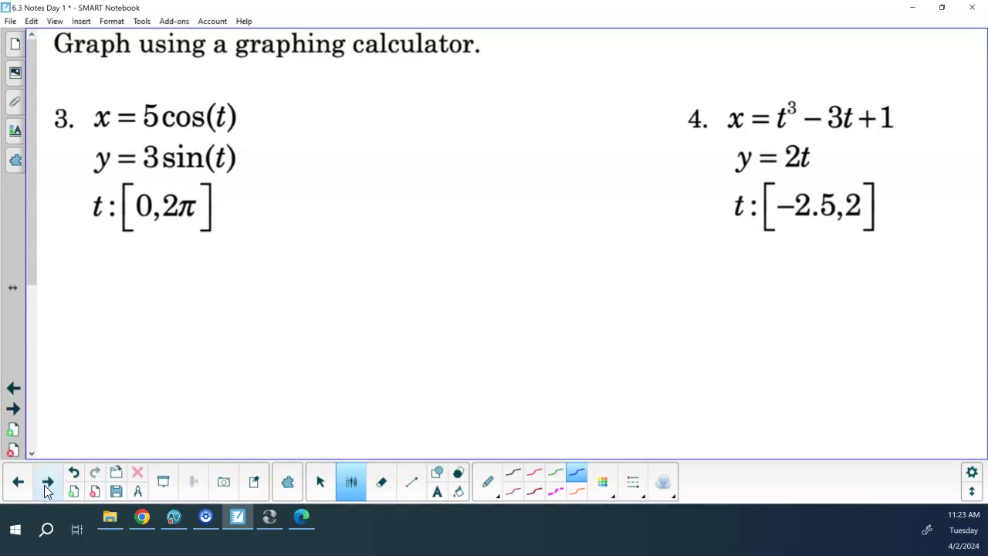
Switch to TI-Nspire and enter 5cos(t) for x1(t).
{"action": "left_click", "coordinate": [178, 525]}
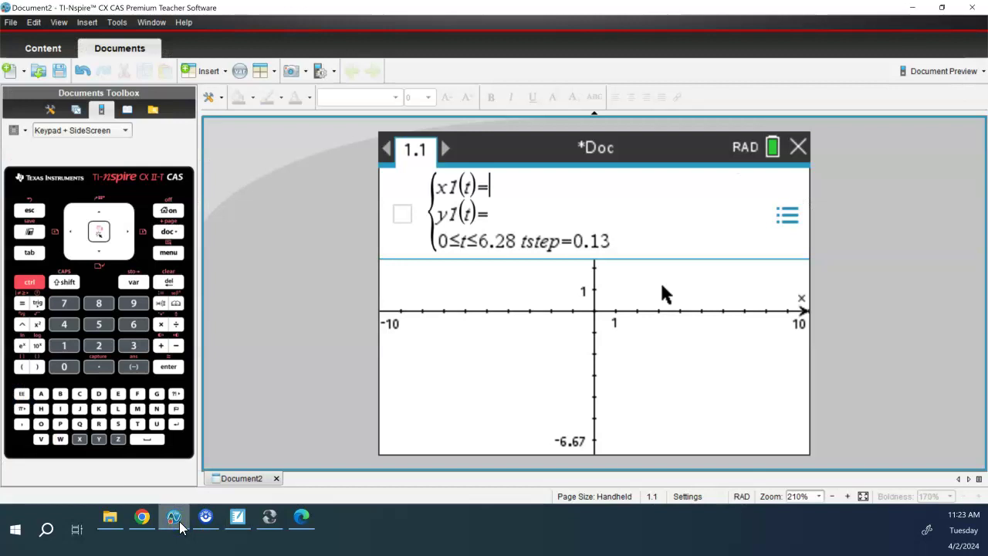
{"action": "left_click", "coordinate": [43, 130]}
{"action": "left_click", "coordinate": [99, 325]}
{"action": "left_click", "coordinate": [38, 302]}
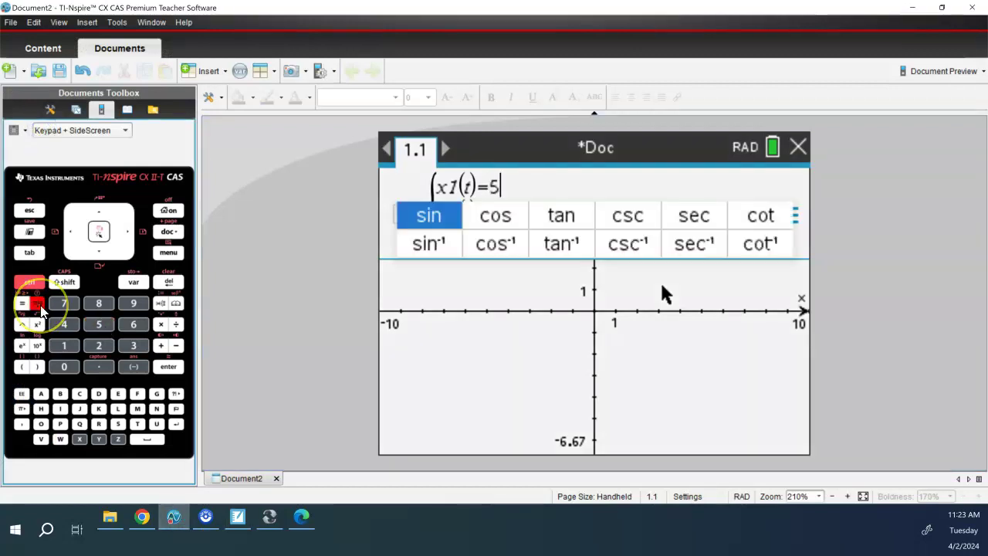
{"action": "left_click", "coordinate": [496, 216]}
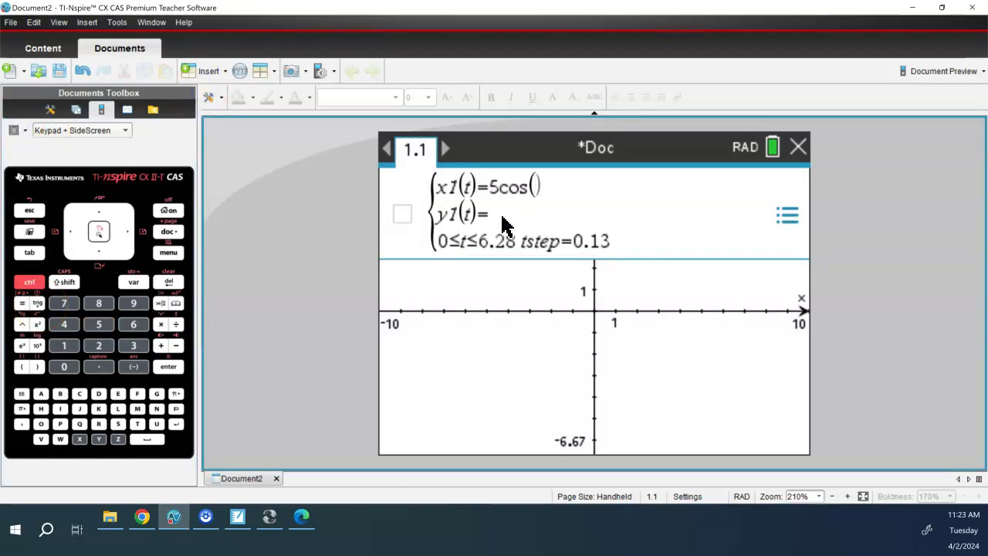
{"action": "type", "text": "t"}
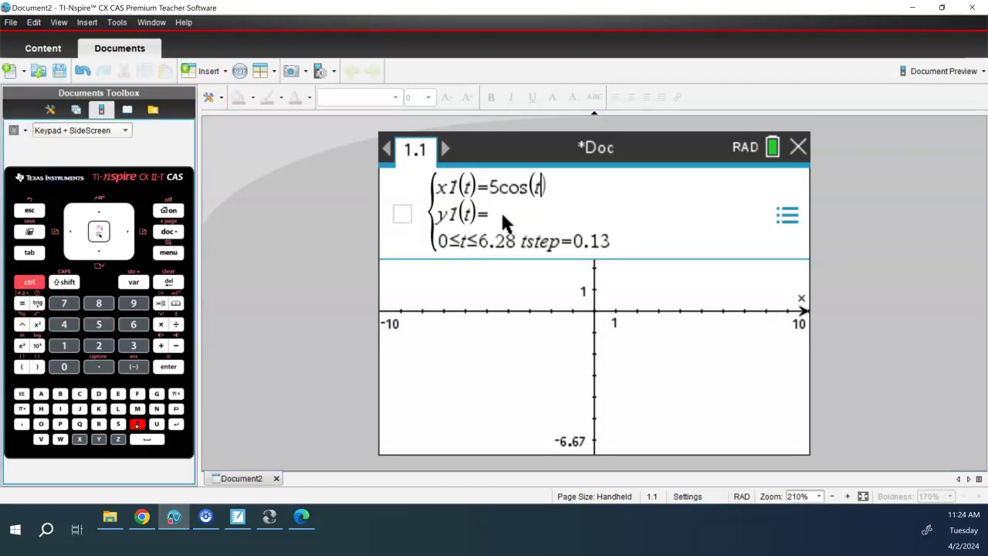
Enter 3sin(t) for y1(t).
{"action": "left_click", "coordinate": [503, 222]}
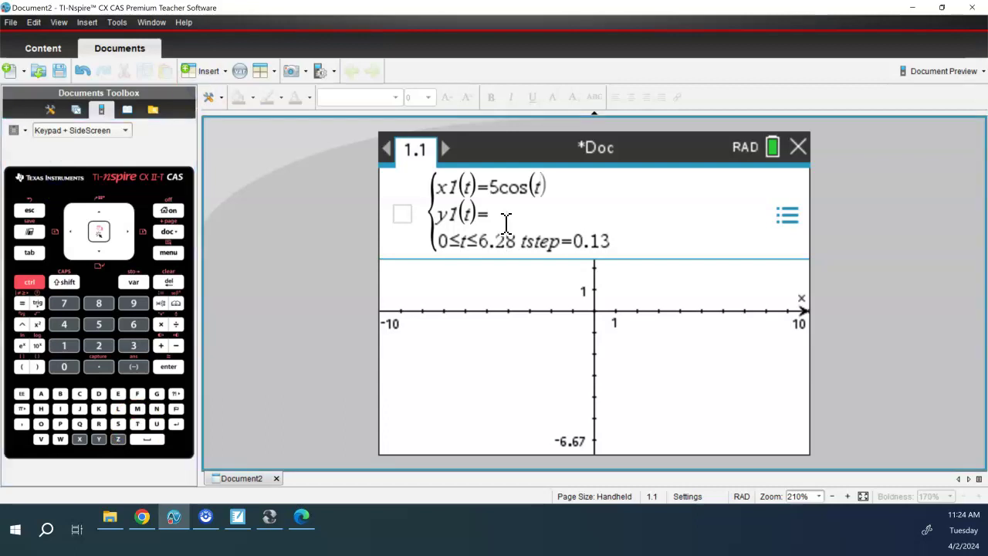
{"action": "left_click", "coordinate": [499, 220]}
{"action": "type", "text": "3"}
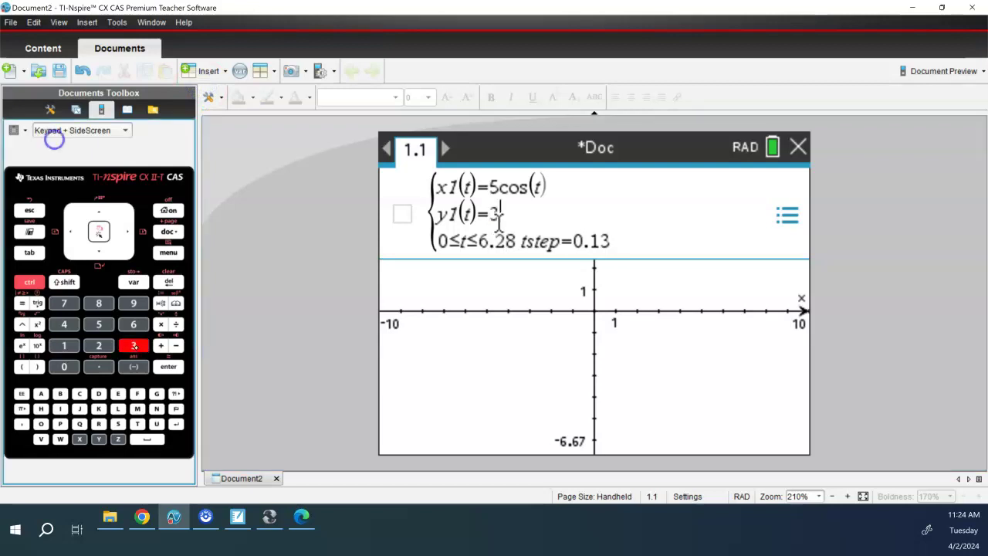
{"action": "left_click", "coordinate": [36, 303]}
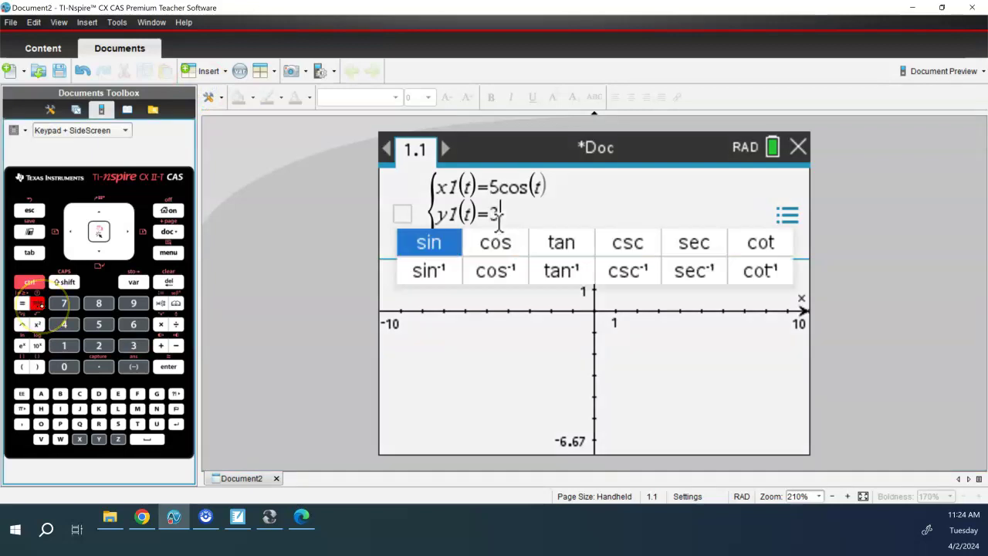
{"action": "left_click", "coordinate": [178, 104]}
{"action": "type", "text": "sin("}
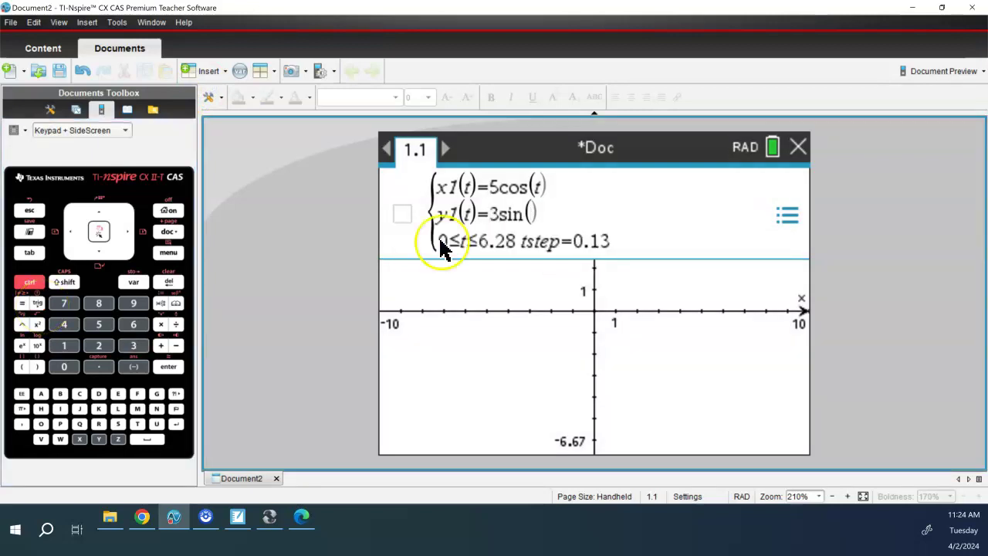
{"action": "type", "text": "t"}
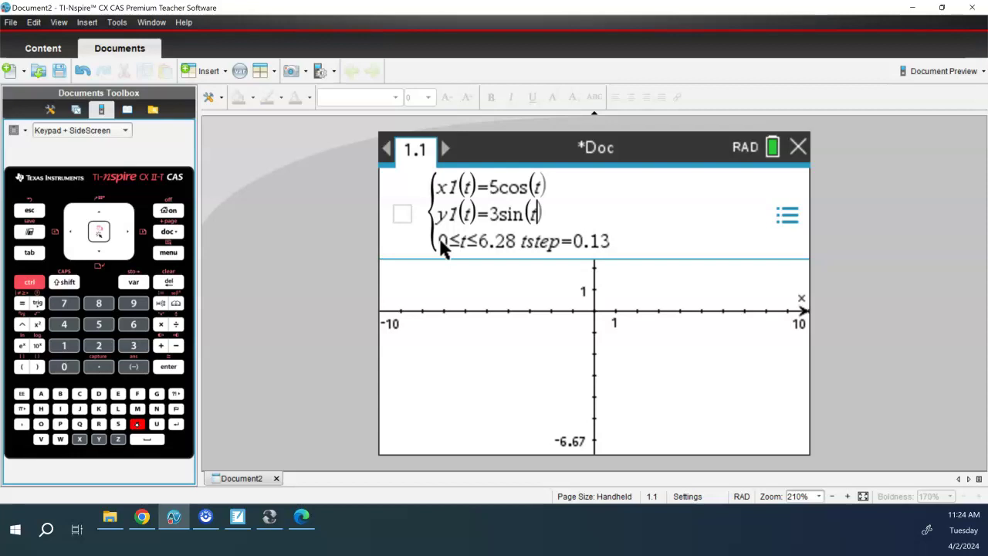
Set the upper limit of t to 2π and plot the parametric curve.
{"action": "left_click", "coordinate": [510, 253]}
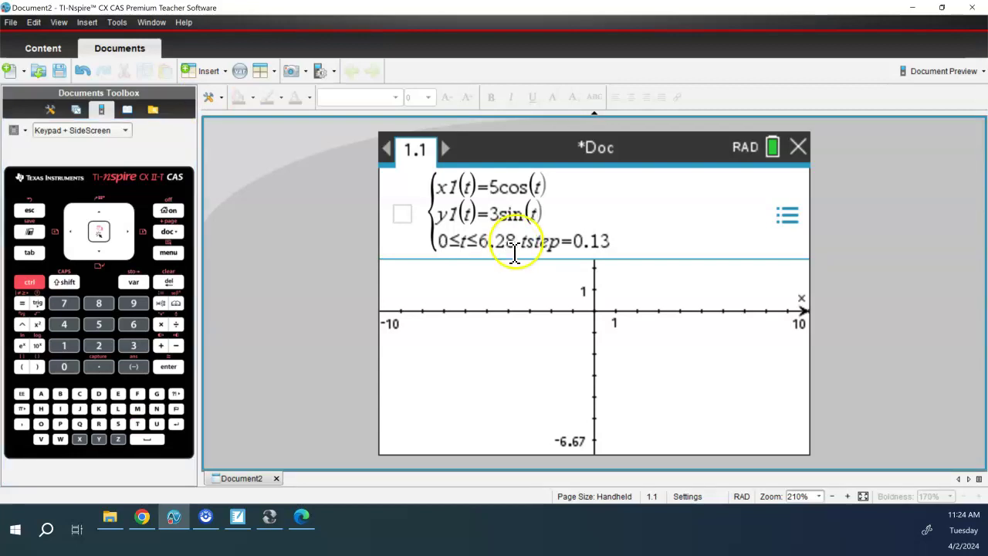
{"action": "key", "text": "BackSpace"}
{"action": "key", "text": "BackSpace"}
{"action": "key", "text": "BackSpace"}
{"action": "left_click", "coordinate": [168, 282]}
{"action": "type", "text": "2"}
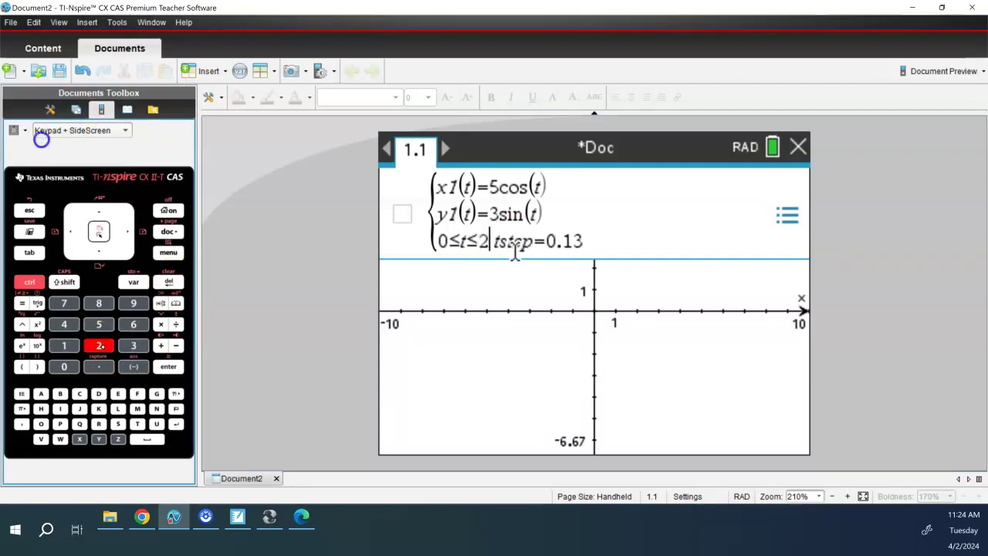
{"action": "key", "text": "ctrl+k"}
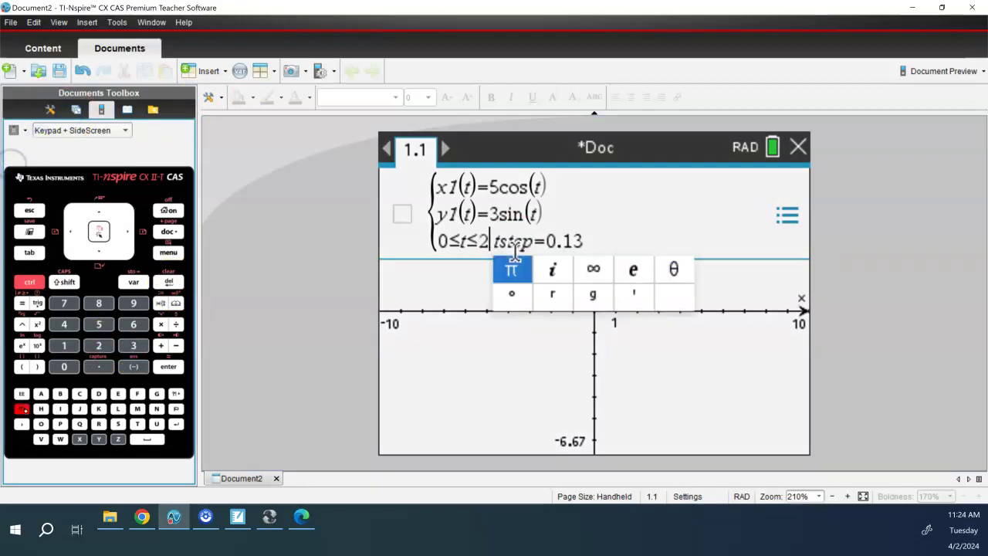
{"action": "left_click", "coordinate": [516, 271]}
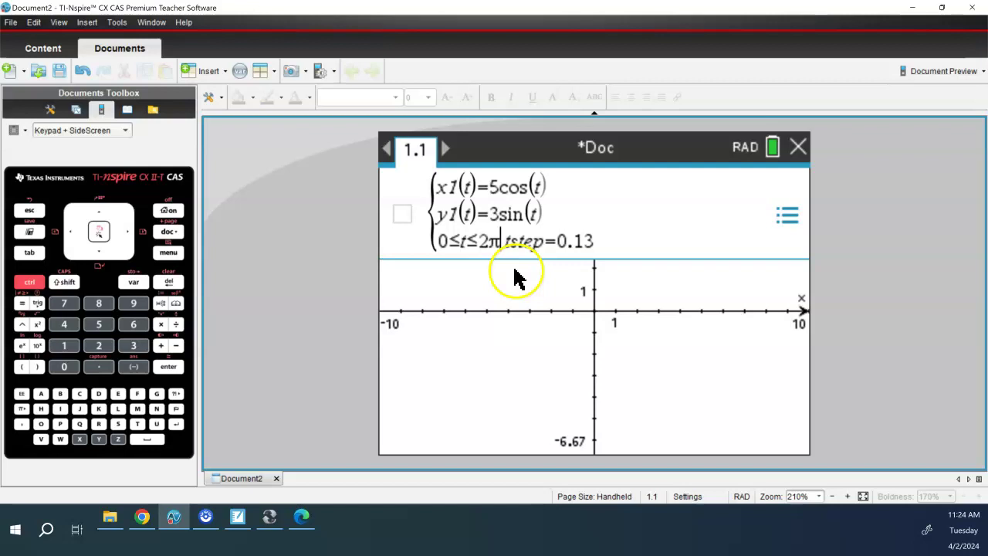
{"action": "key", "text": "Return"}
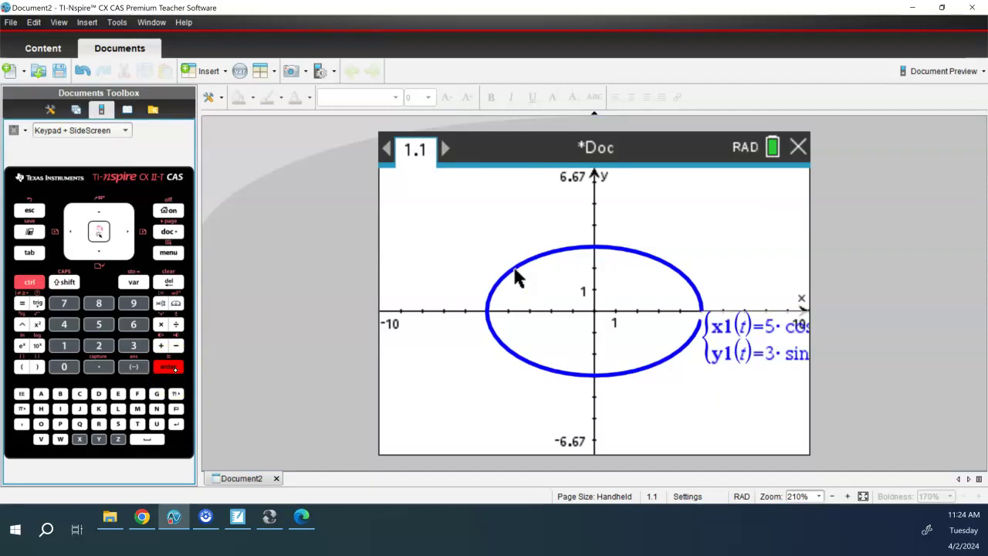
Move the equation label below the ellipse, and paste the captured graph into SMART Notebook under problem 3.
{"action": "mouse_move", "coordinate": [746, 349]}
{"action": "left_mouse_down"}
{"action": "mouse_move", "coordinate": [688, 415]}
{"action": "mouse_move", "coordinate": [708, 427]}
{"action": "left_mouse_up"}
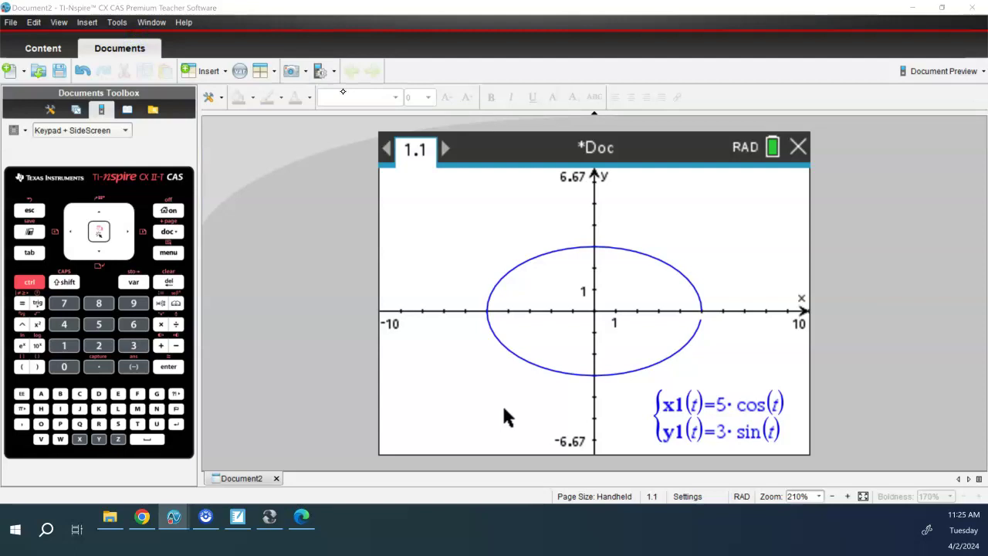
{"action": "left_click", "coordinate": [236, 519]}
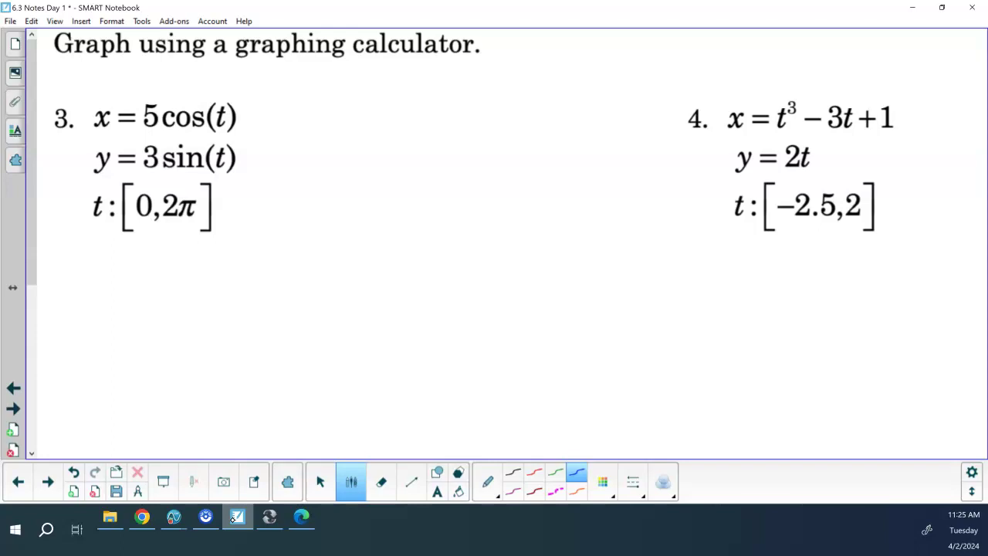
{"action": "left_click", "coordinate": [176, 520]}
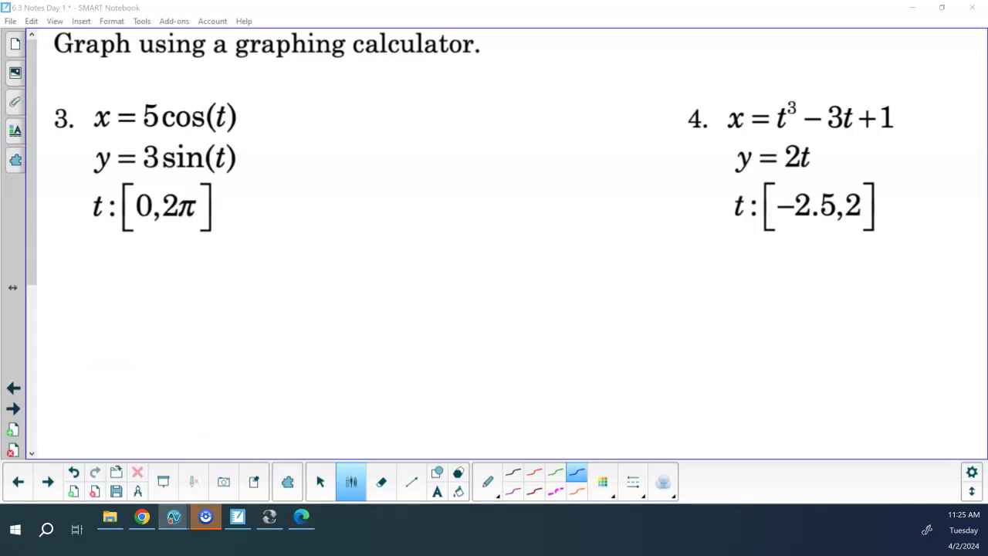
{"action": "left_click", "coordinate": [272, 301]}
{"action": "key", "text": "ctrl+v"}
{"action": "left_click_drag", "start_coordinate": [209, 224], "coordinate": [230, 331]}
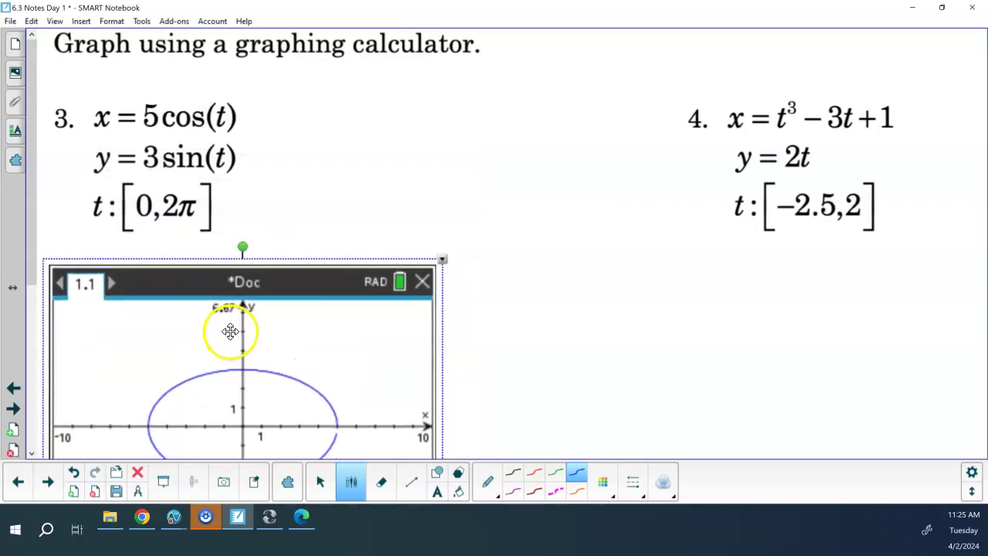
{"action": "left_click", "coordinate": [312, 164]}
Capture the TI-Nspire page with the x2(t), y2(t) curve and place the image under problem 4 in SMART Notebook.
{"action": "left_click", "coordinate": [636, 388]}
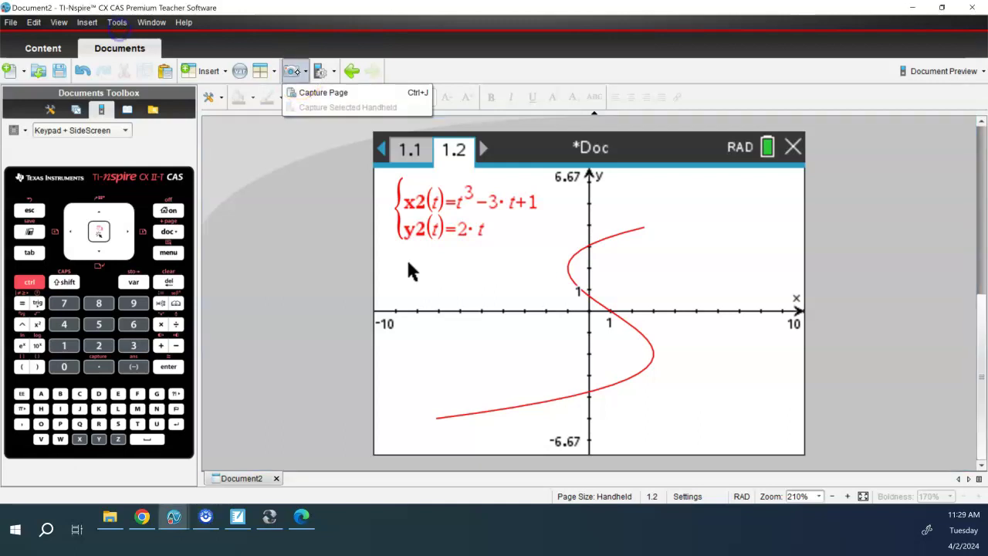
{"action": "left_click", "coordinate": [339, 91]}
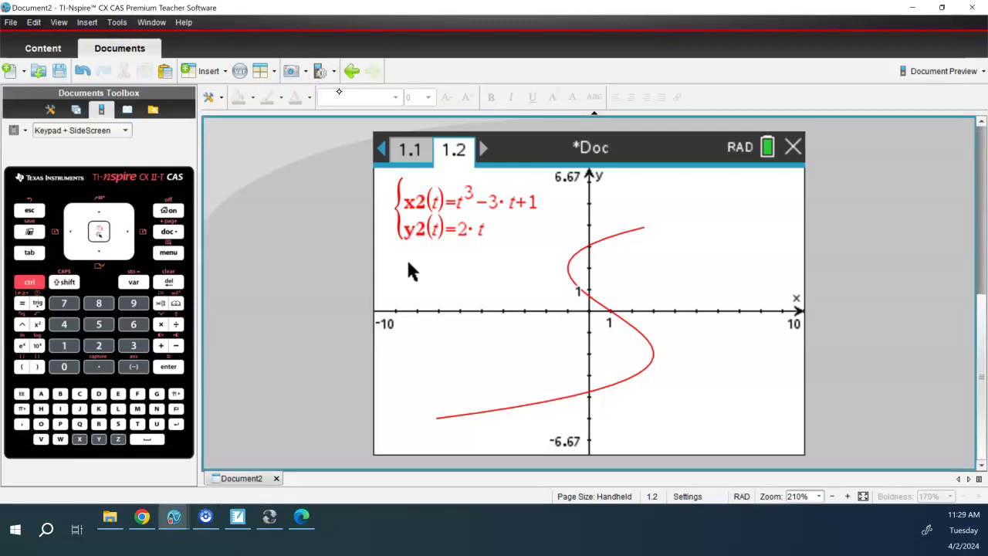
{"action": "key", "text": "alt+Tab"}
{"action": "left_click", "coordinate": [847, 229]}
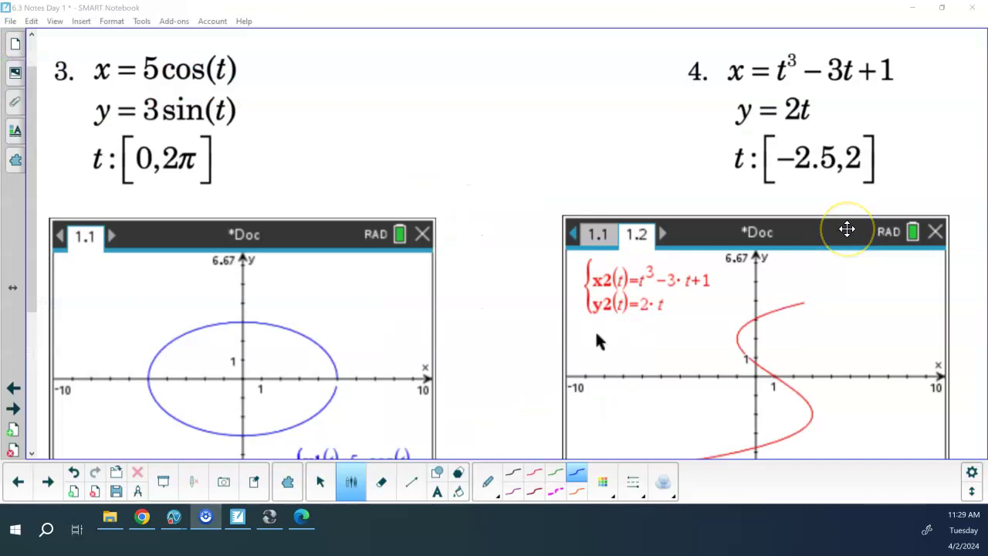
Advance the notes to problem 5 about launching lawn darts.
{"action": "left_click_drag", "start_coordinate": [33, 287], "coordinate": [34, 313]}
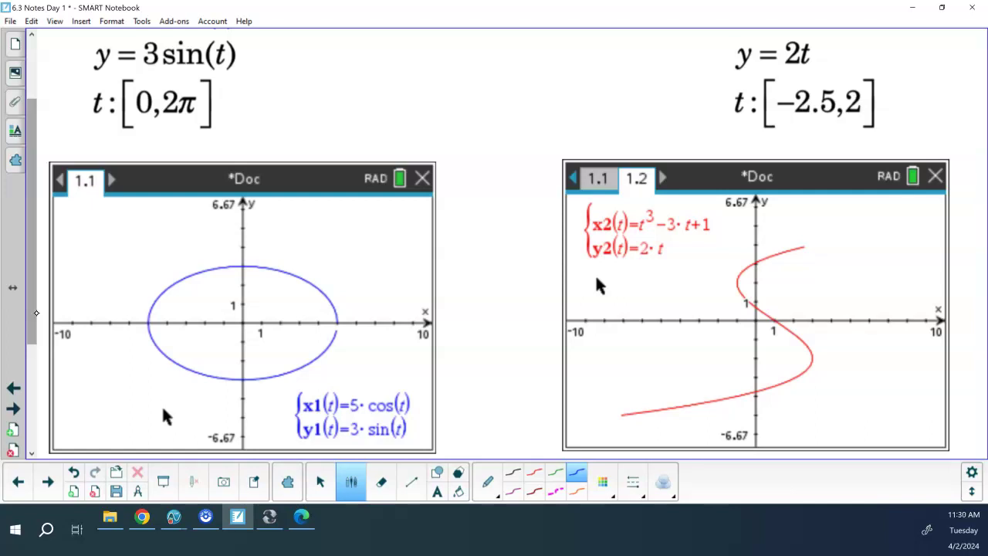
{"action": "left_click", "coordinate": [47, 481]}
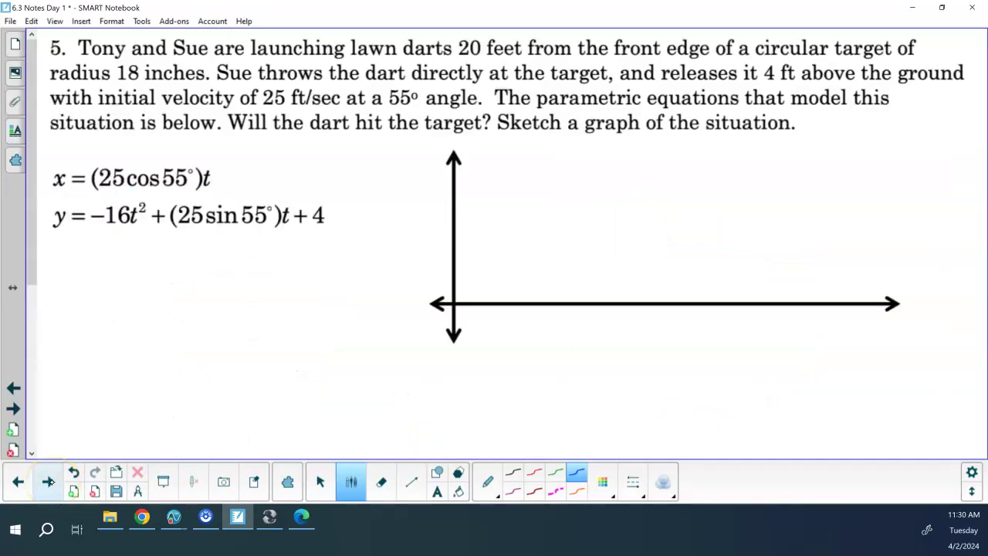